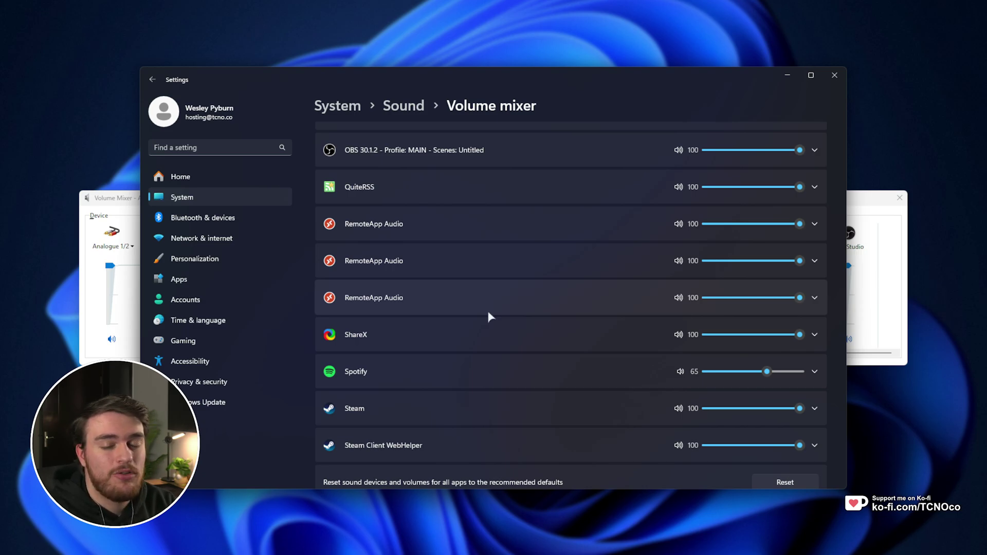
Open a new Ubuntu tab in Windows Terminal and run neofetch to show its system summary.
{"action": "key", "text": "super+1"}
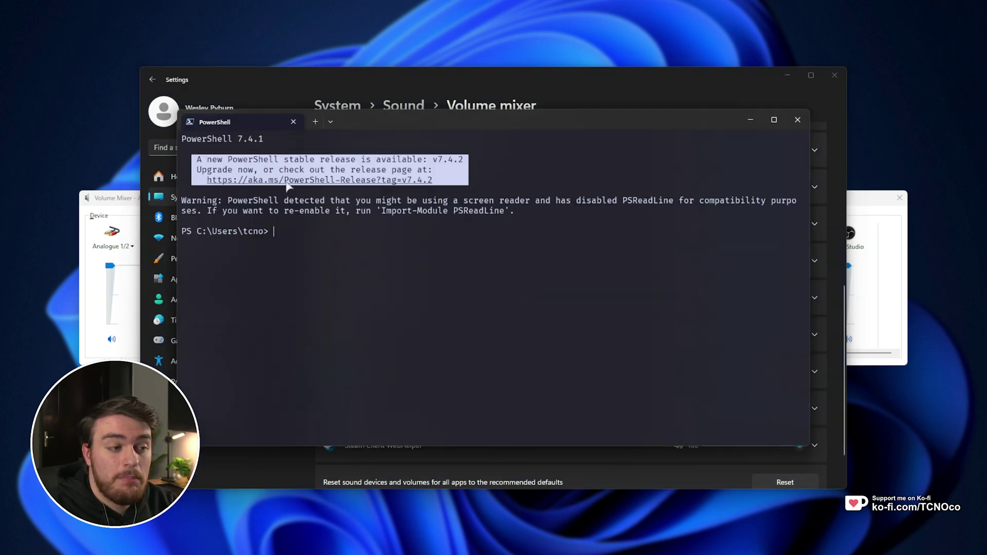
{"action": "left_click", "coordinate": [331, 122]}
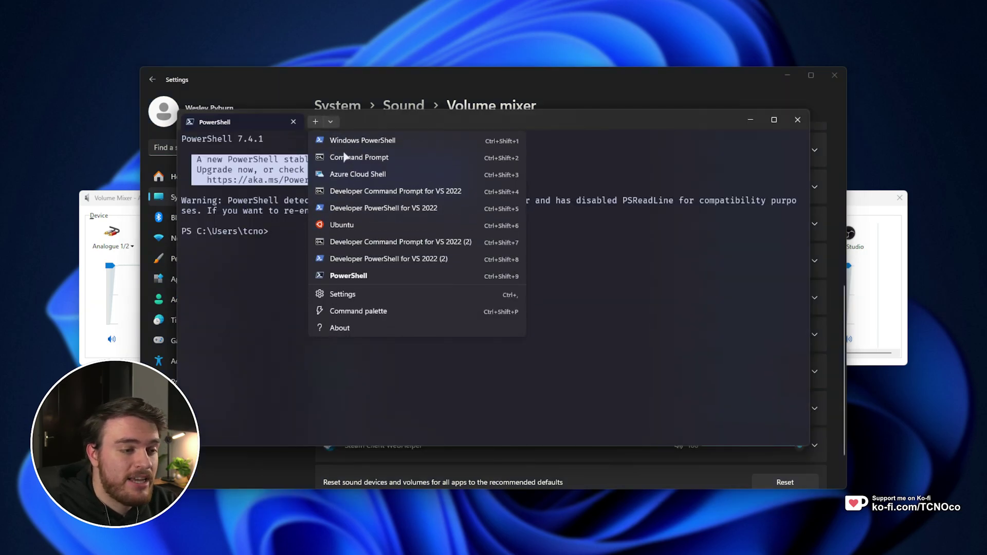
{"action": "left_click", "coordinate": [372, 226]}
{"action": "key", "text": "Return"}
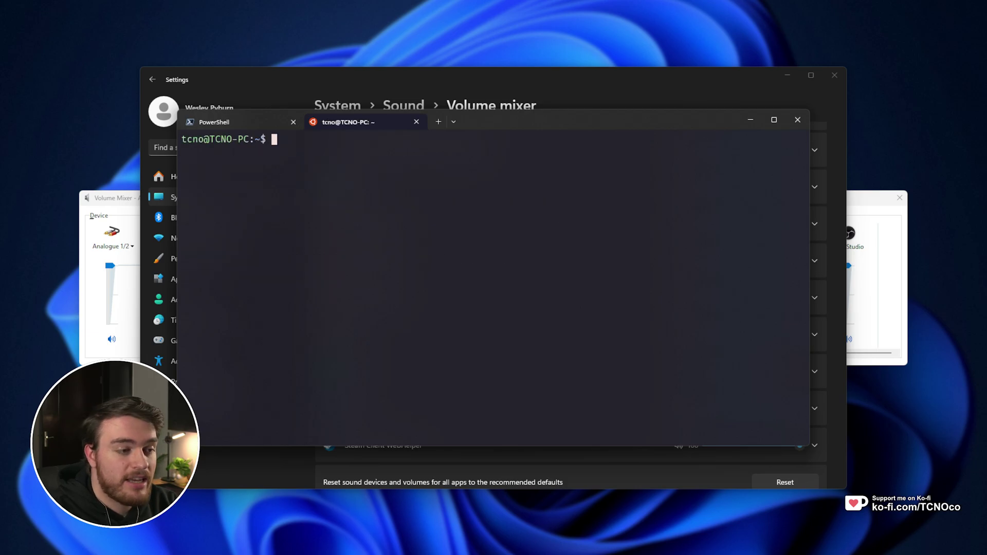
{"action": "type", "text": "neofetch"}
{"action": "key", "text": "Return"}
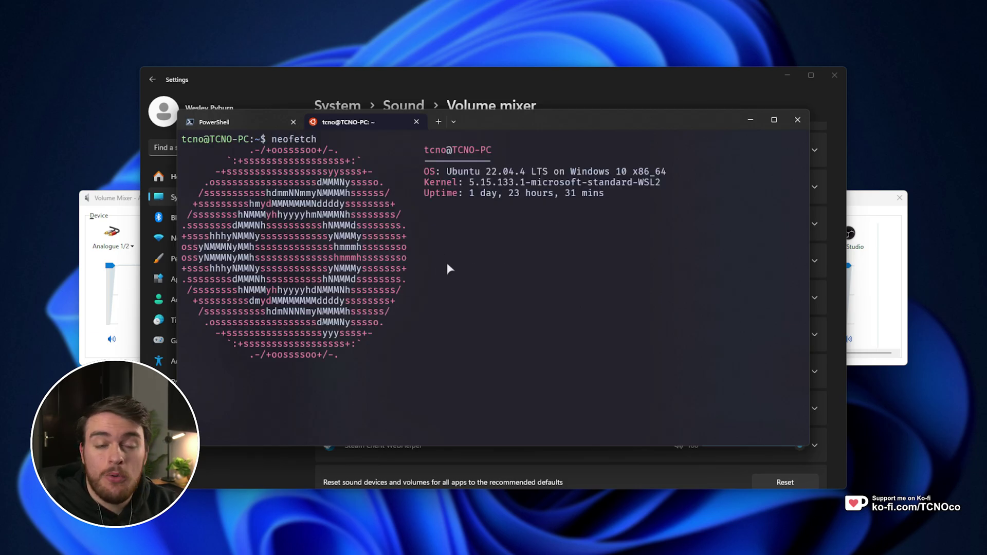
Highlight the OS version line in the output, then close the terminal and all its tabs.
{"action": "left_click_drag", "start_coordinate": [567, 171], "coordinate": [622, 190]}
{"action": "left_click", "coordinate": [624, 189]}
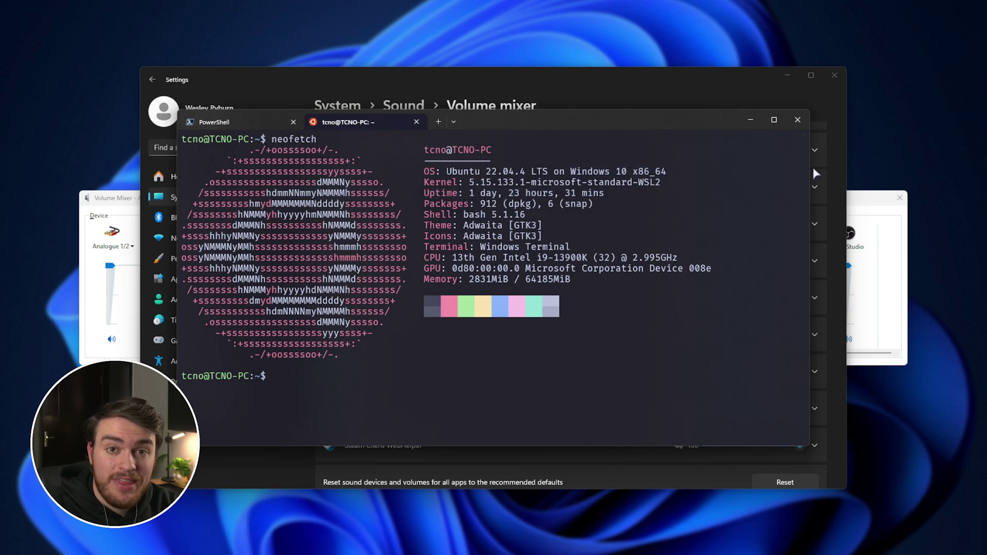
{"action": "left_click", "coordinate": [798, 120]}
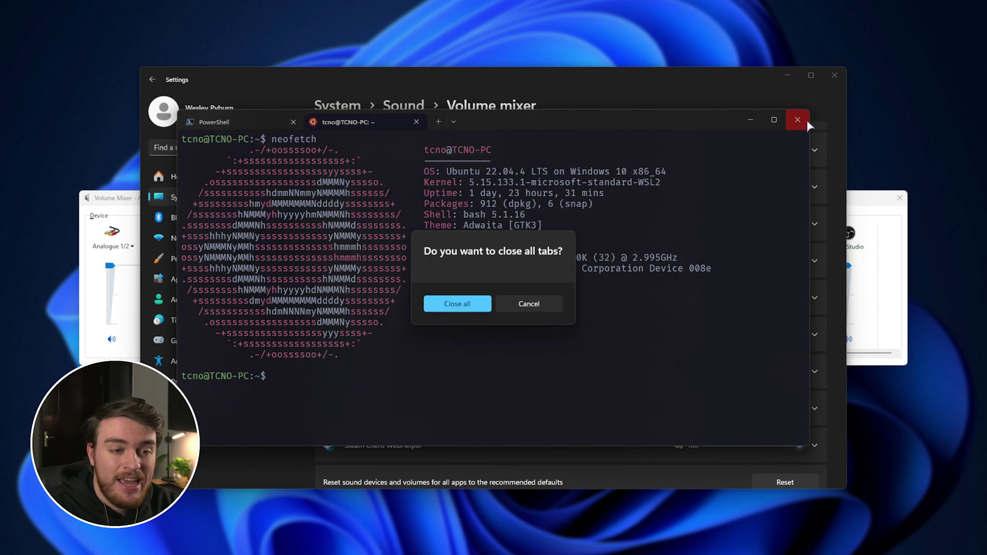
{"action": "left_click", "coordinate": [466, 305]}
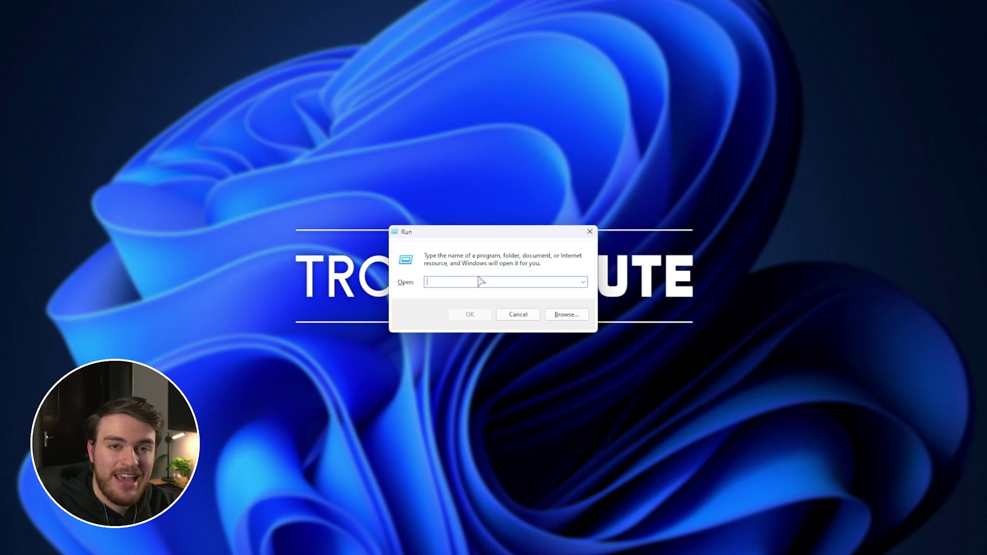
Run %UserProfile% from the Run dialog to open the user profile folder.
{"action": "type", "text": "%UserProfile"}
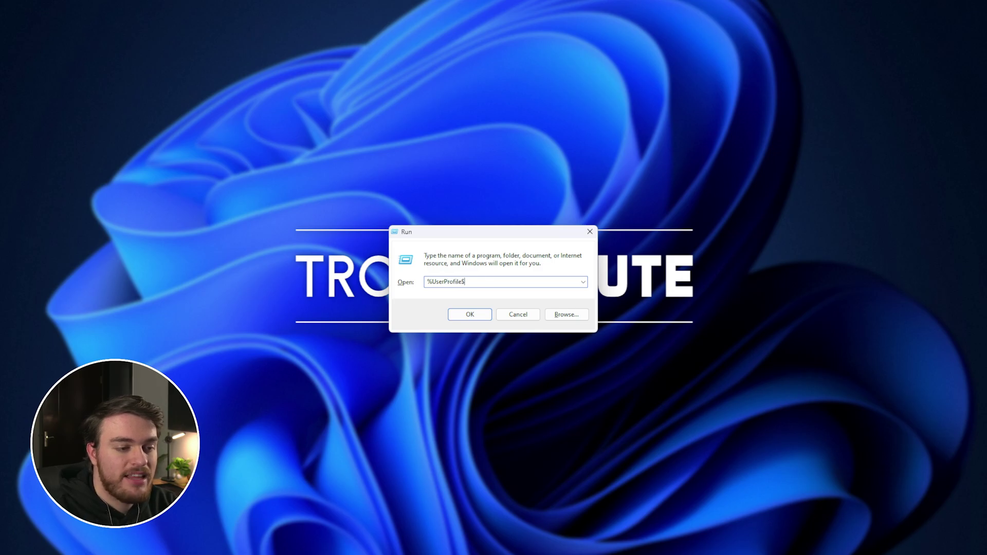
{"action": "type", "text": "%"}
{"action": "key", "text": "Return"}
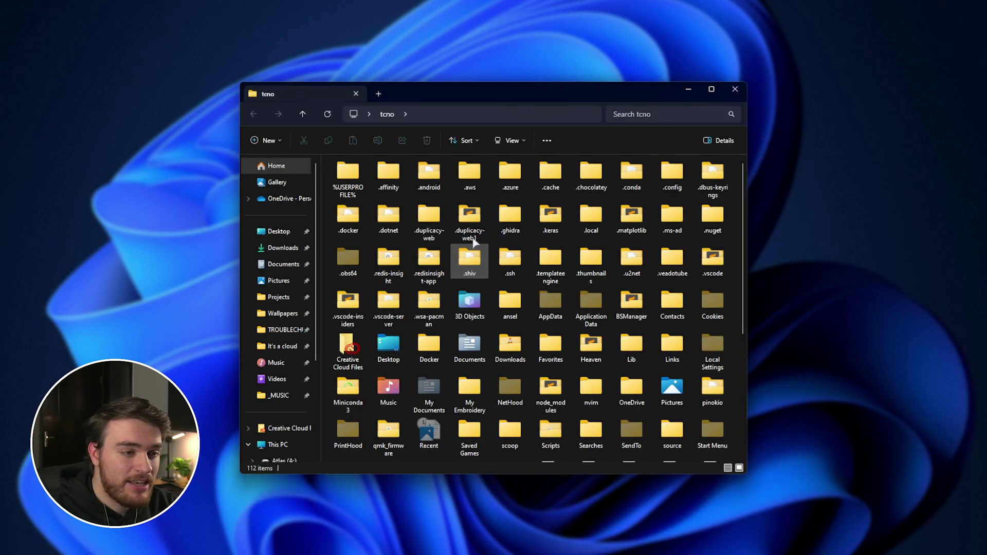
Select .wslconfig in the profile folder and turn on showing hidden items.
{"action": "left_click", "coordinate": [441, 114]}
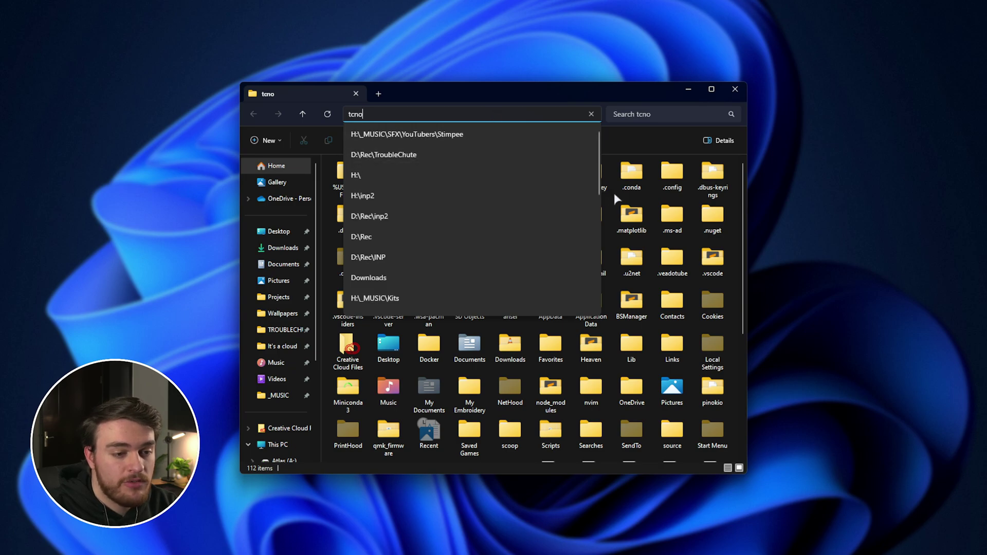
{"action": "left_click", "coordinate": [643, 203]}
{"action": "scroll", "coordinate": [604, 211], "scroll_direction": "down", "scroll_amount": 5}
{"action": "left_click", "coordinate": [515, 307]}
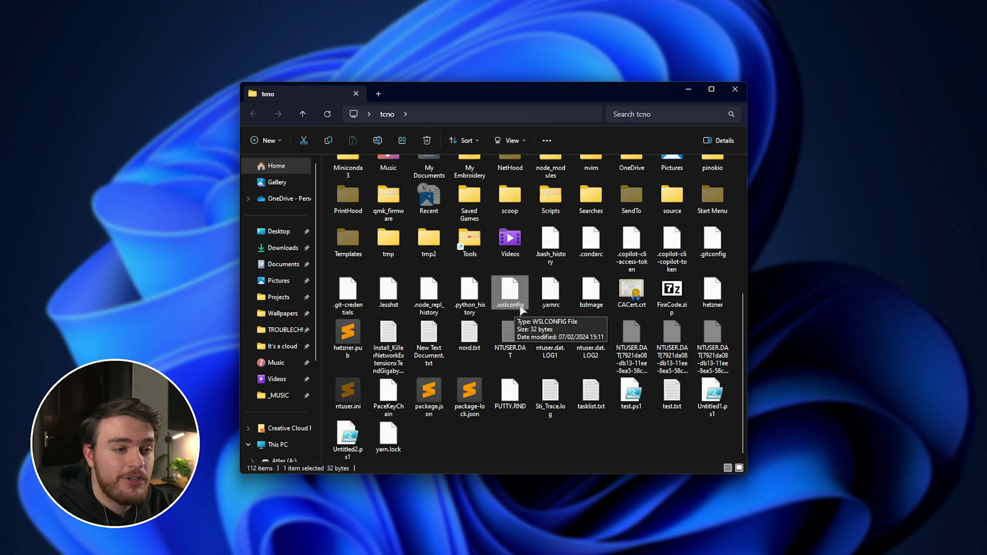
{"action": "left_click", "coordinate": [512, 139]}
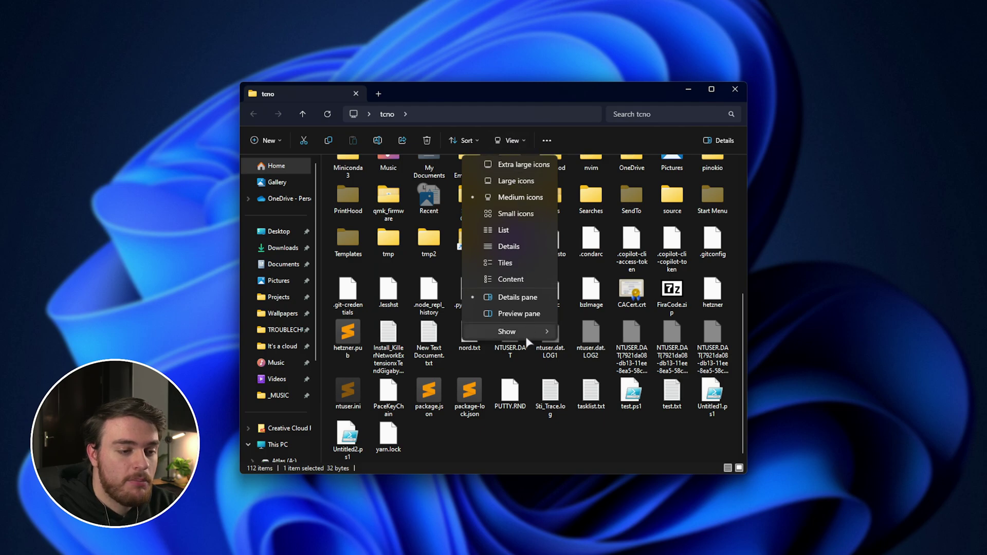
{"action": "mouse_move", "coordinate": [524, 332]}
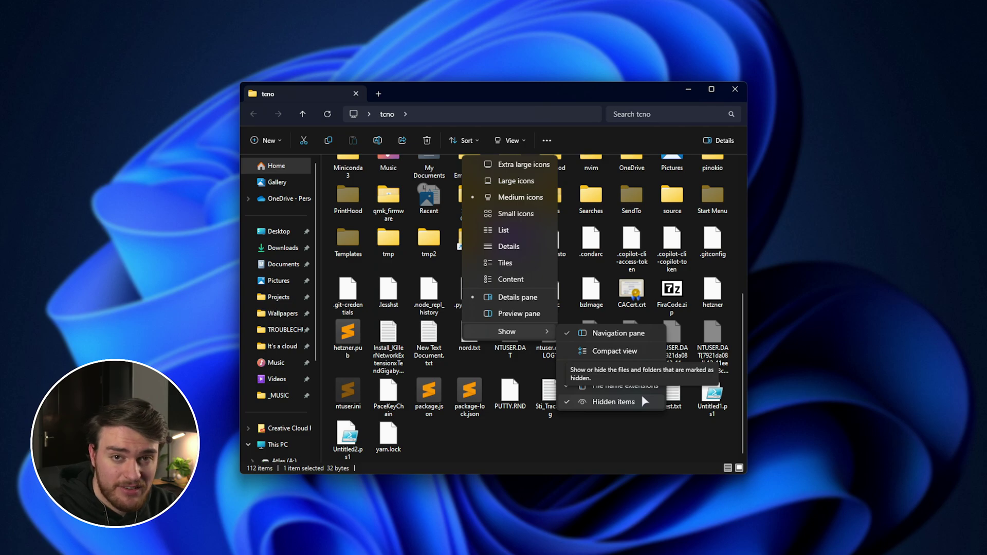
{"action": "left_click", "coordinate": [512, 294]}
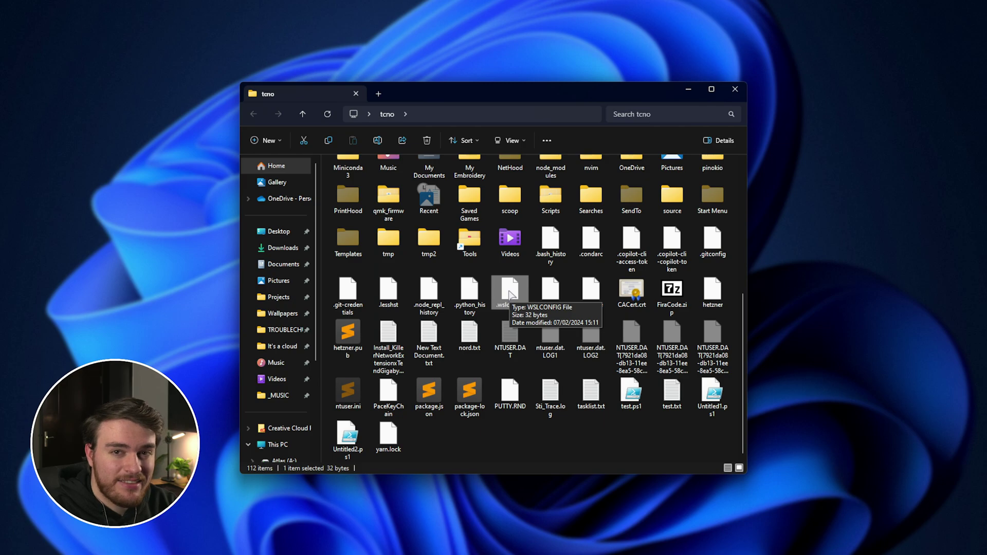
Try creating a new .wslconfig text document, discard it, and open the existing .wslconfig in Notepad.
{"action": "right_click", "coordinate": [563, 313]}
{"action": "mouse_move", "coordinate": [585, 391]}
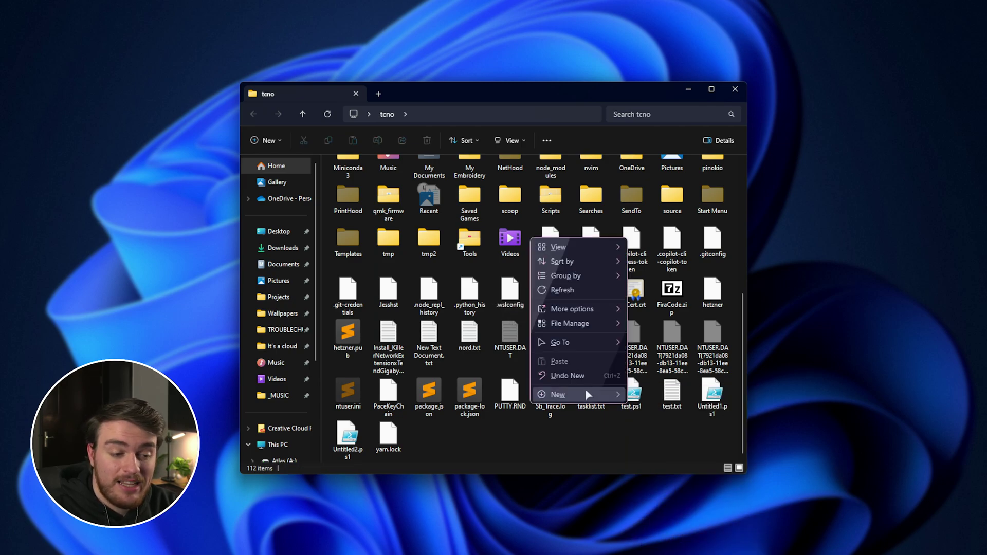
{"action": "left_click", "coordinate": [669, 528]}
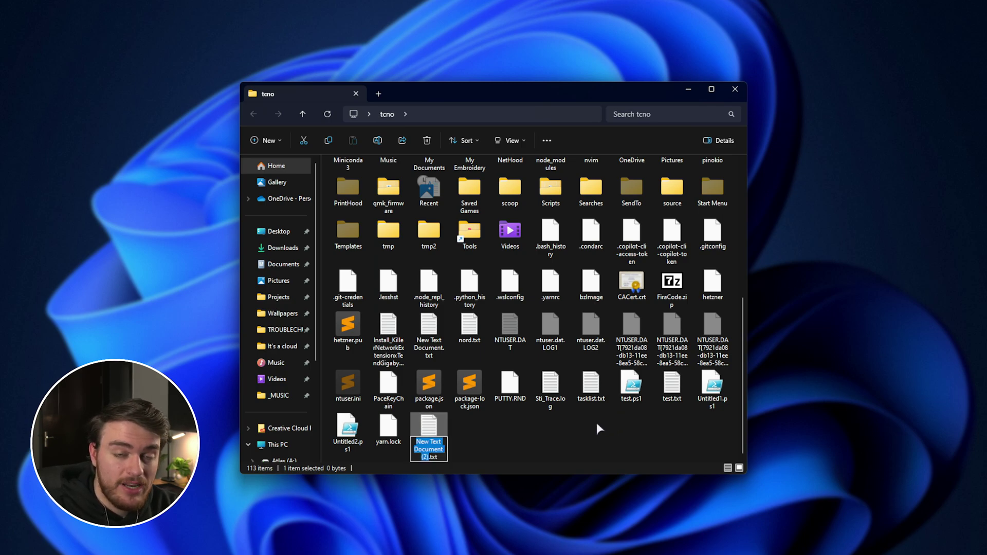
{"action": "key", "text": "ctrl+a"}
{"action": "type", "text": ".wslconfig"}
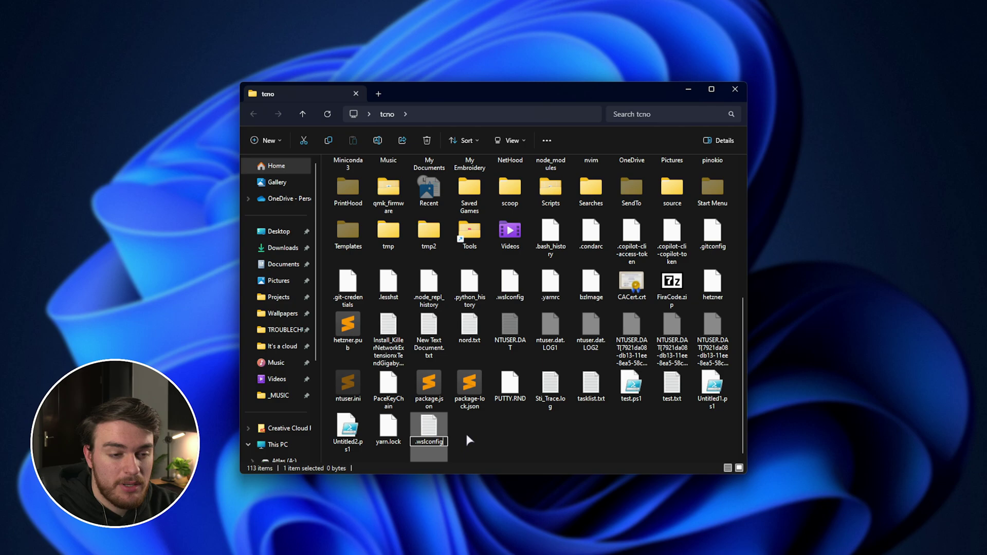
{"action": "key", "text": "Return"}
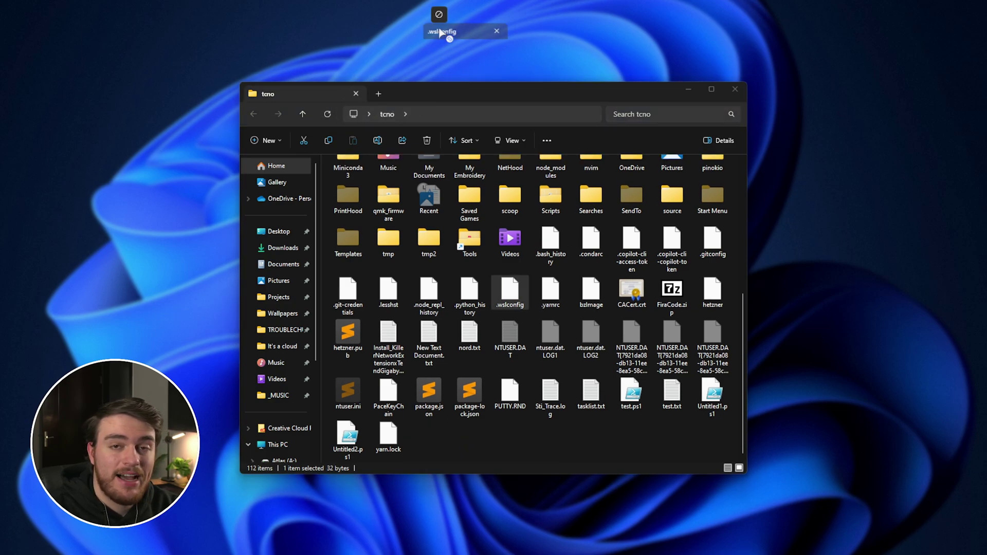
{"action": "key", "text": "Return"}
Review the [wsl2] and nestedVirtualization=true lines, restoring the original text after clearing it.
{"action": "key", "text": "ctrl+a"}
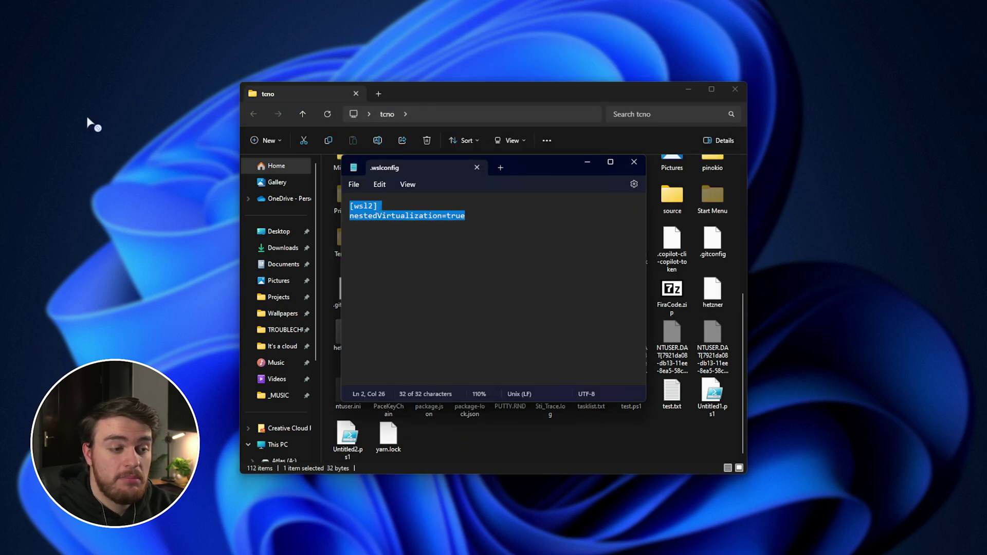
{"action": "left_click", "coordinate": [557, 283]}
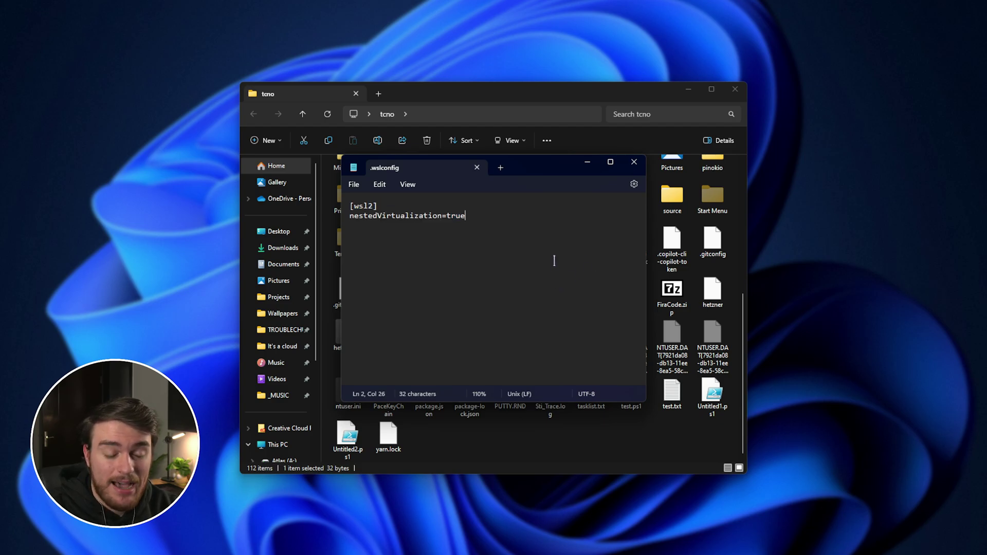
{"action": "triple_click", "coordinate": [464, 227]}
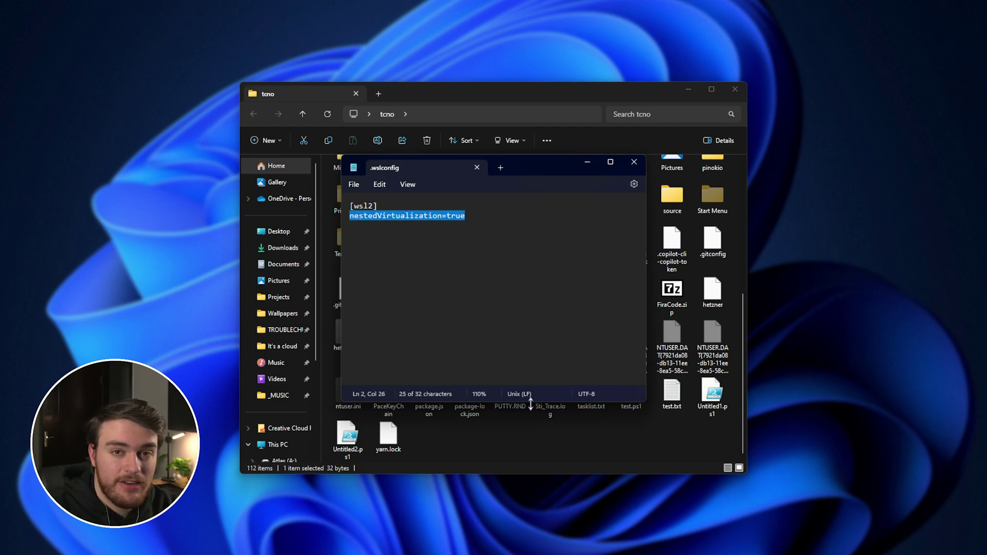
{"action": "left_click", "coordinate": [489, 253]}
{"action": "key", "text": "ctrl+a"}
{"action": "key", "text": "ctrl+c"}
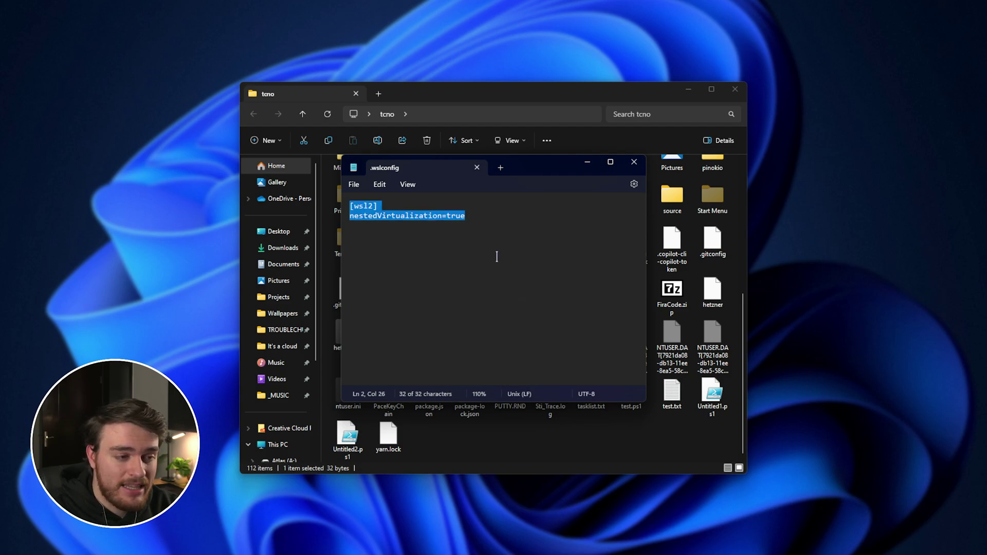
{"action": "key", "text": "BackSpace"}
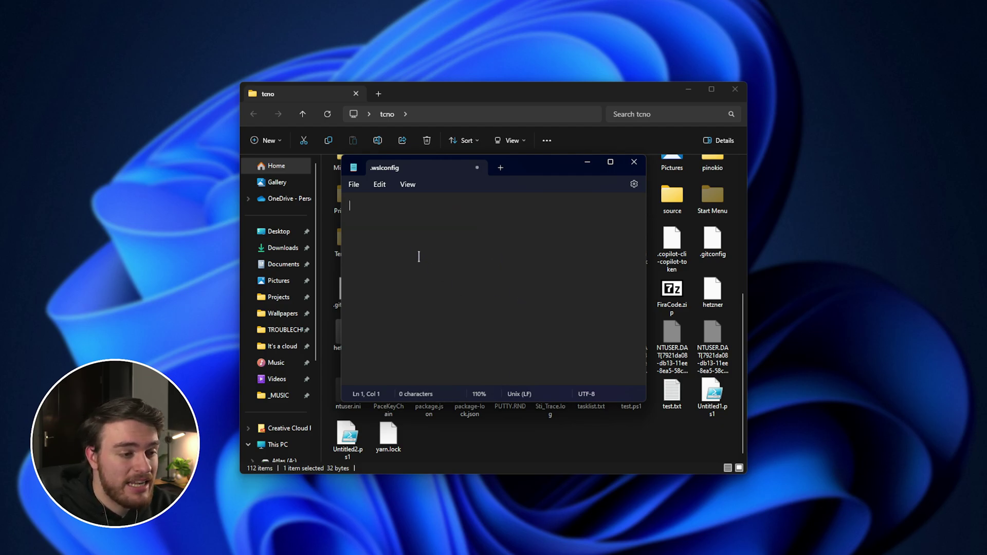
{"action": "key", "text": "ctrl+v"}
{"action": "left_click_drag", "start_coordinate": [390, 206], "coordinate": [348, 206]}
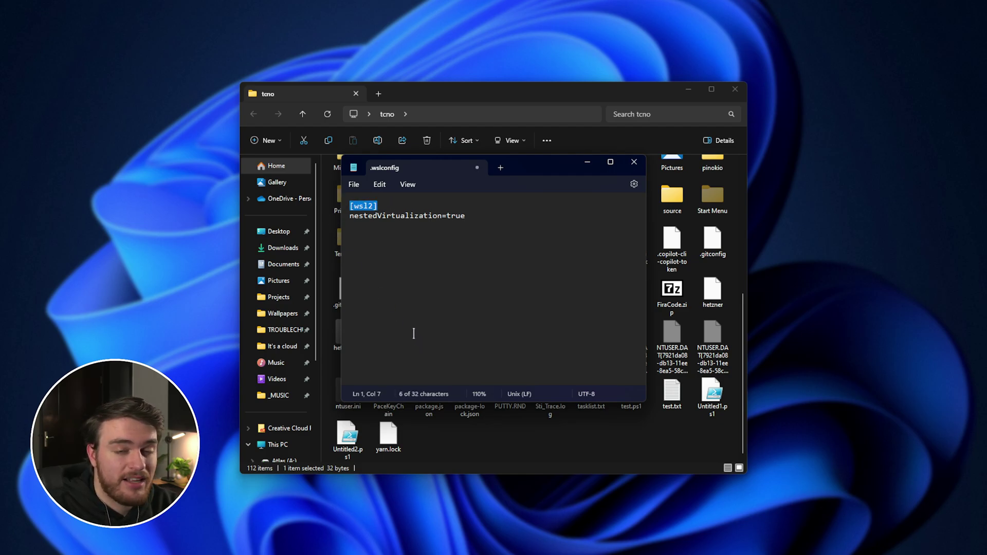
{"action": "left_click", "coordinate": [444, 206]}
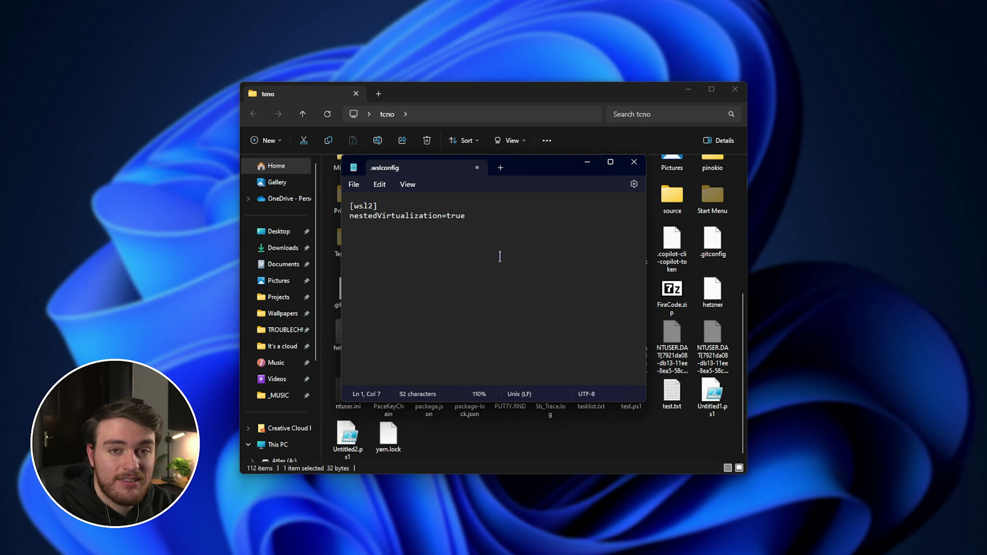
{"action": "left_click", "coordinate": [512, 281]}
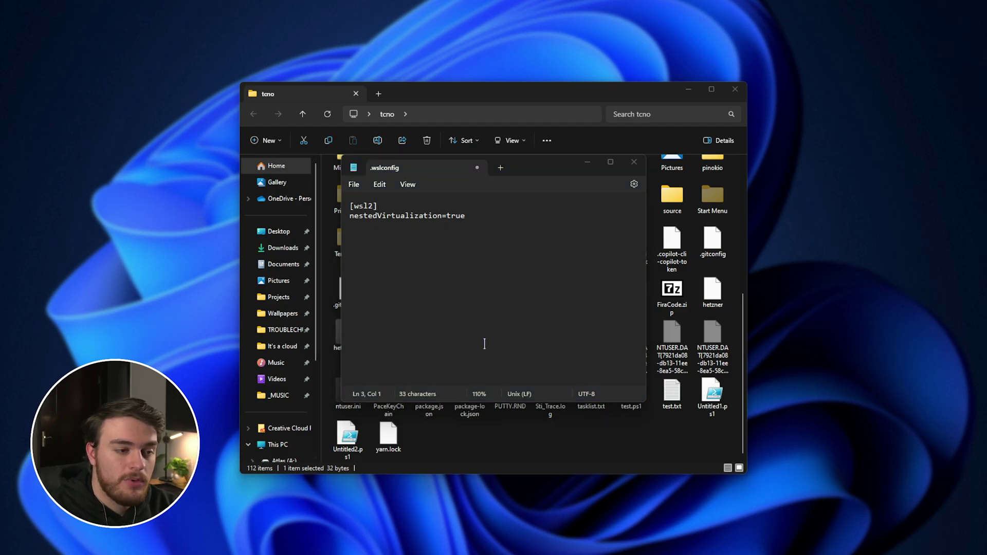
Add guiApplications=false on a new line after nestedVirtualization=true and close the file.
{"action": "key", "text": "Return"}
{"action": "type", "text": "guiApplications=false"}
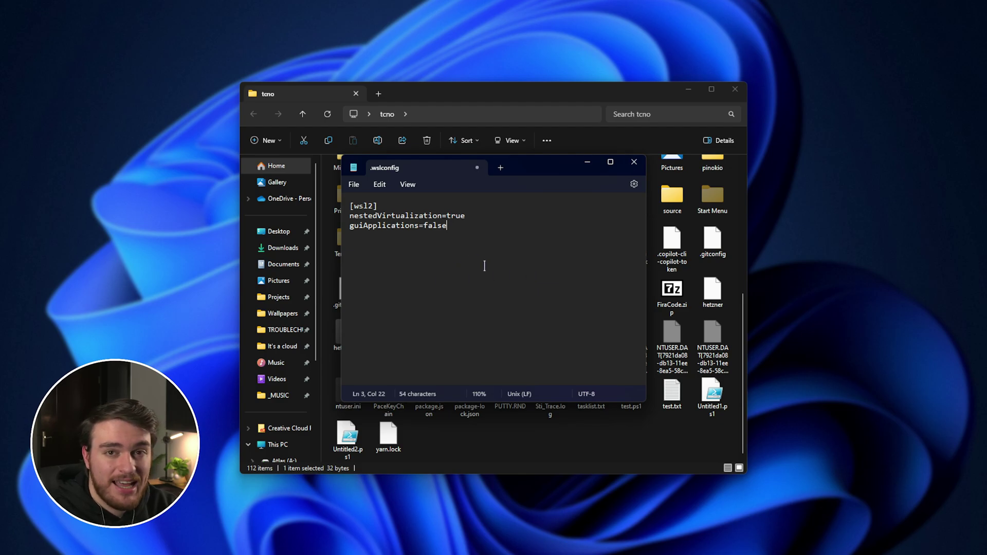
{"action": "left_click", "coordinate": [634, 161]}
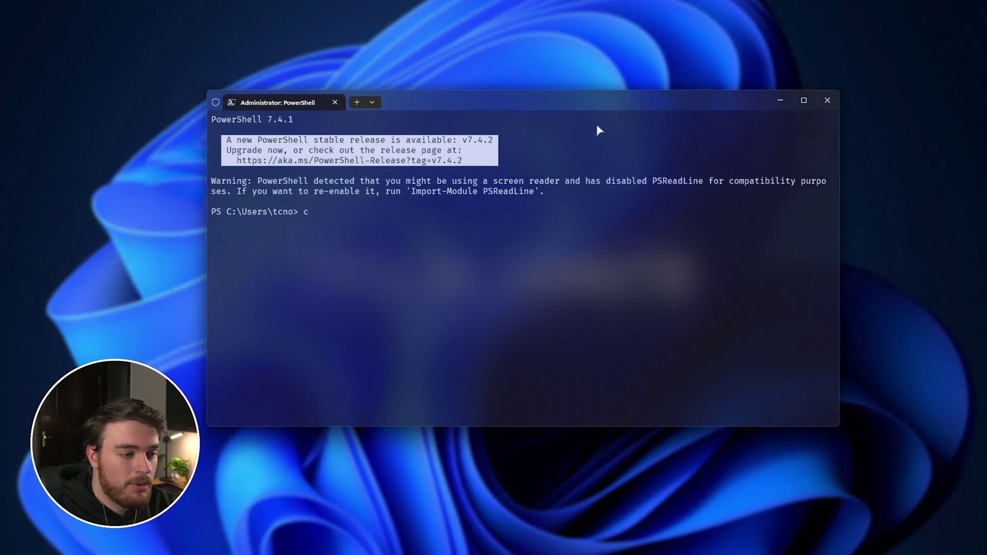
Run wsl --shutdown in PowerShell and restart Docker Desktop's terminated distro.
{"action": "key", "text": "BackSpace"}
{"action": "type", "text": "wsl --"}
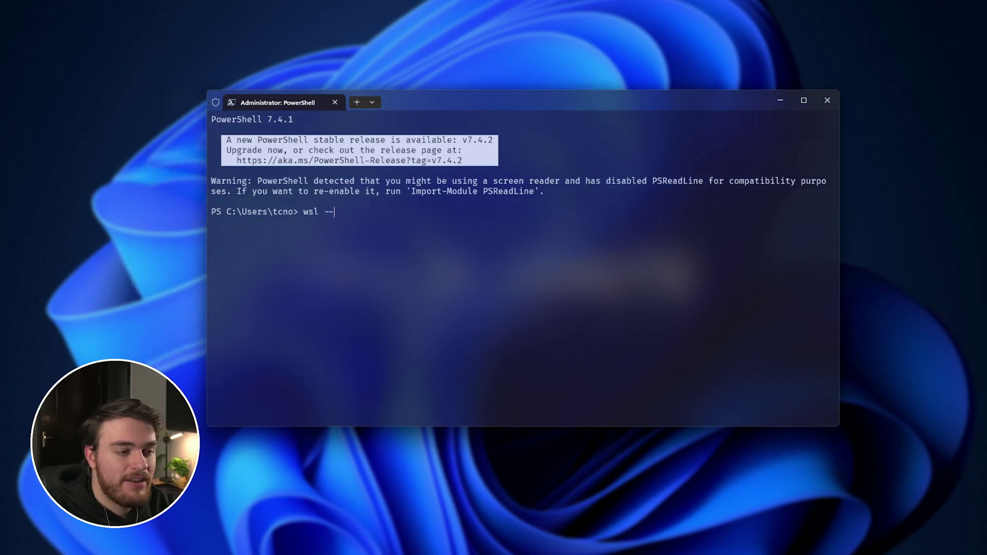
{"action": "type", "text": "shutdown"}
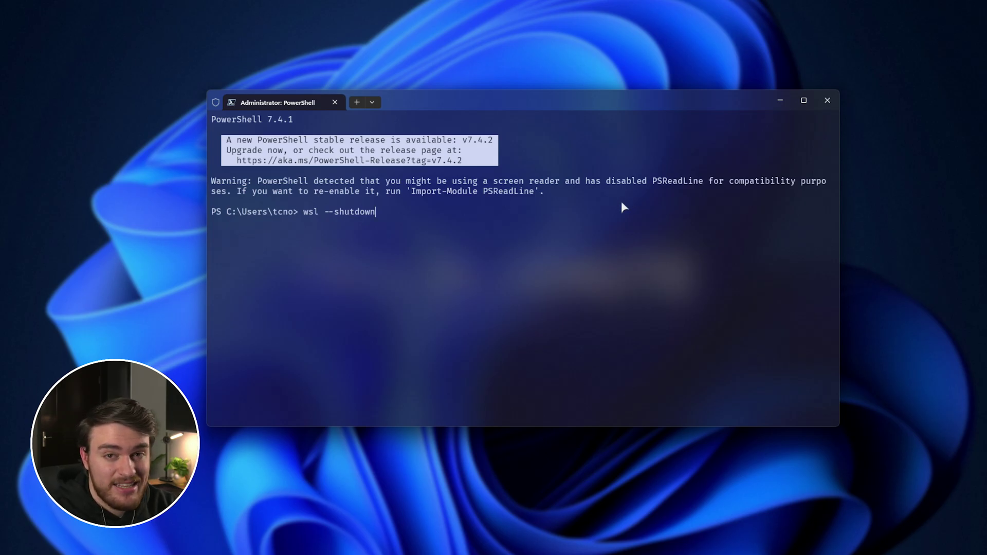
{"action": "key", "text": "Return"}
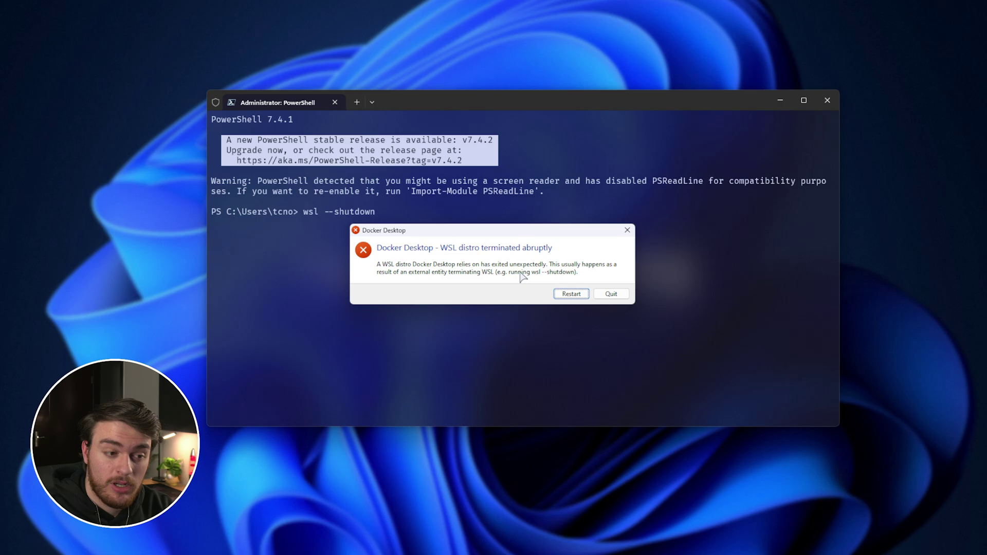
{"action": "left_click", "coordinate": [571, 294]}
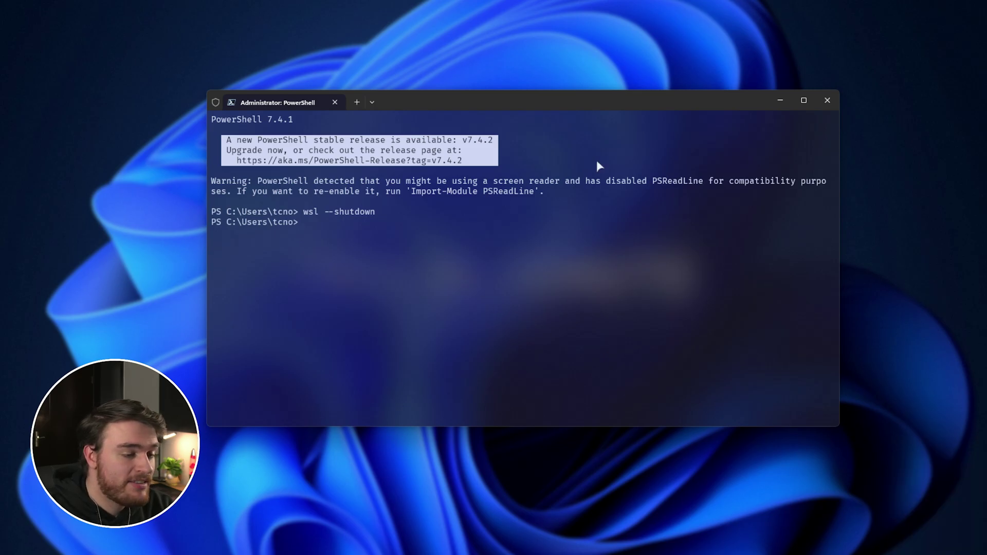
Restart Docker's distro again and bring the Volume Mixer forward to check for RemoteApp Audio entries.
{"action": "left_click_drag", "start_coordinate": [688, 198], "coordinate": [711, 194]}
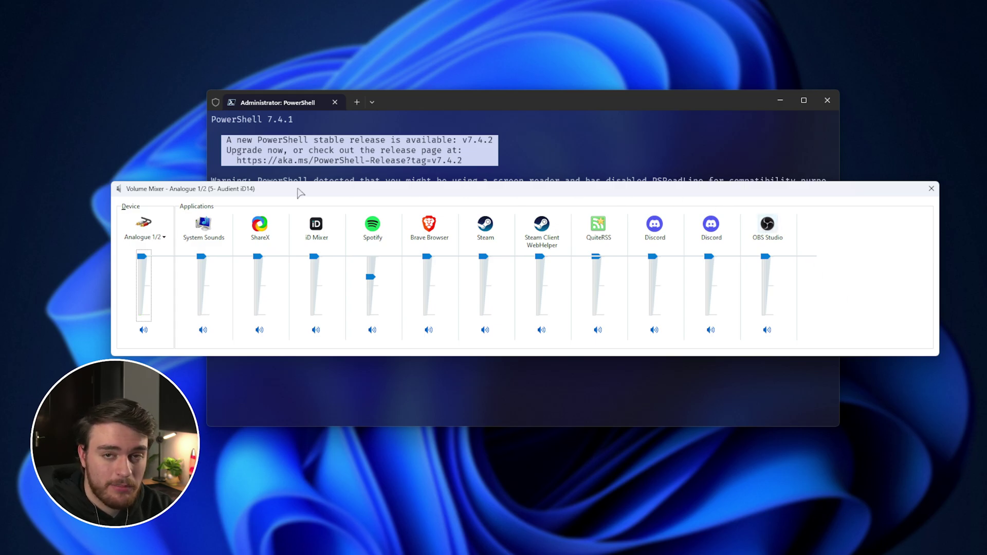
{"action": "left_click", "coordinate": [706, 236]}
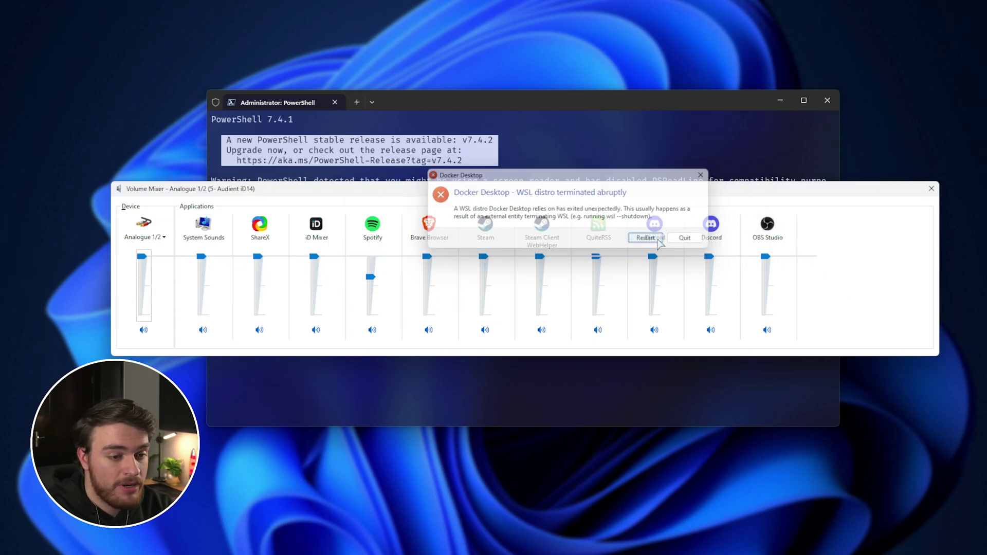
{"action": "left_click", "coordinate": [448, 187]}
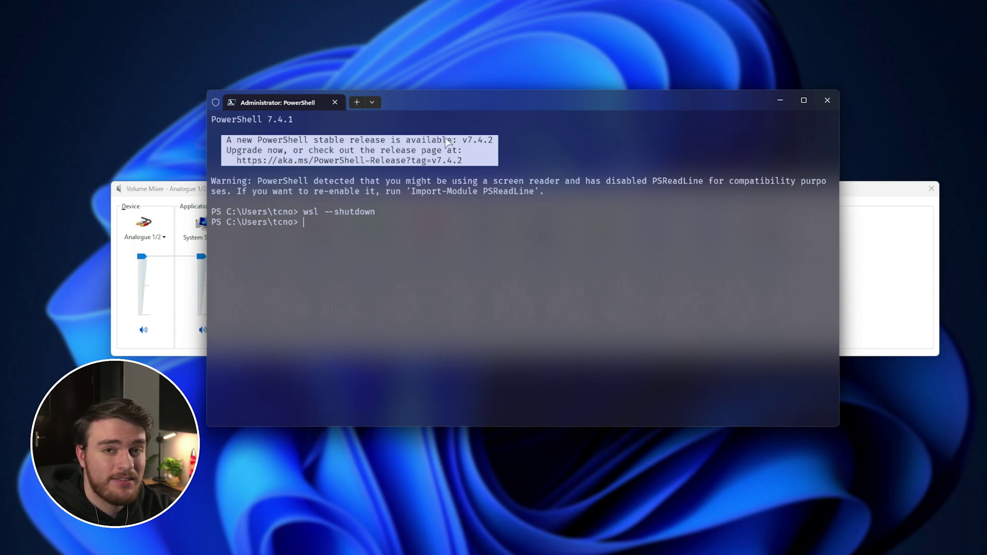
{"action": "left_click", "coordinate": [880, 223]}
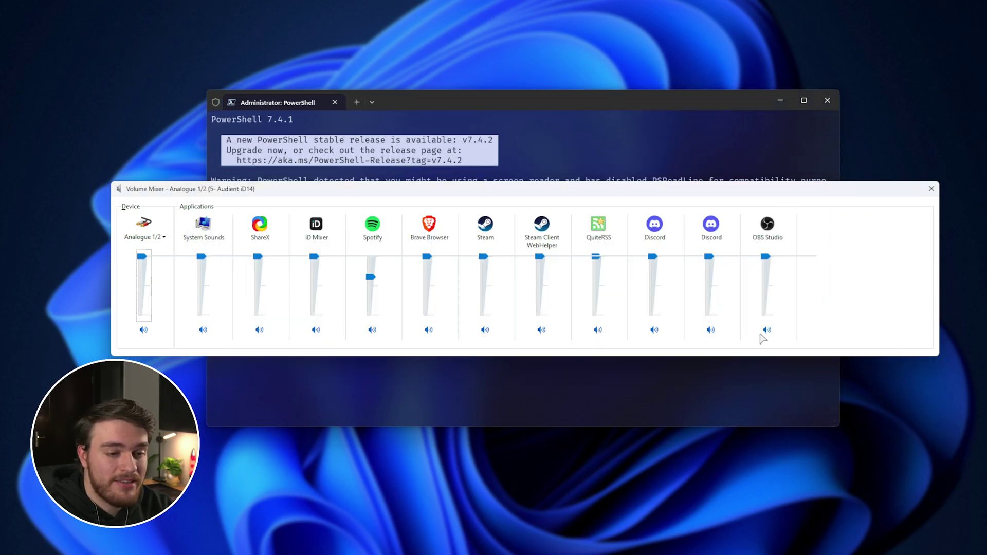
Open a new Ubuntu tab, submit the sudo password, and run neofetch.
{"action": "left_click", "coordinate": [372, 103]}
{"action": "left_click", "coordinate": [430, 198]}
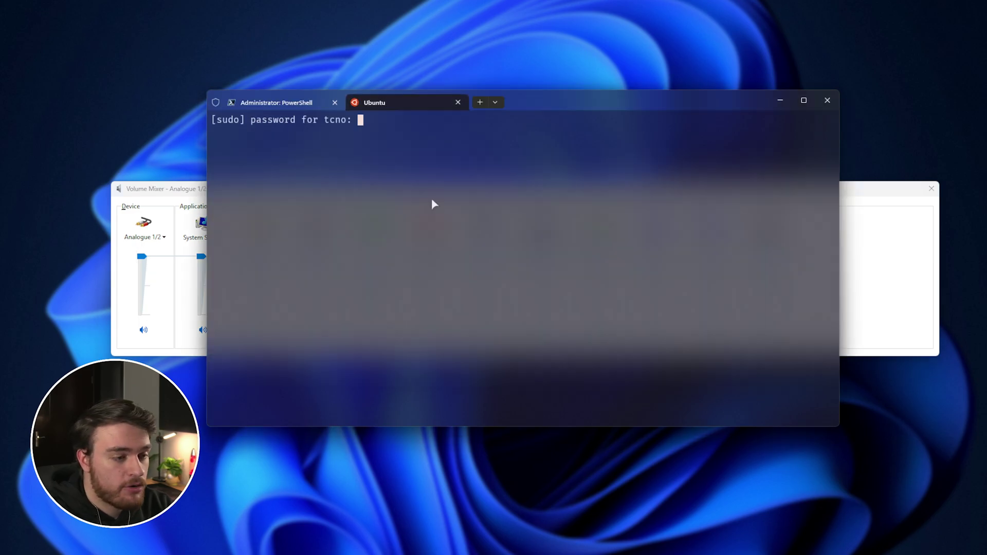
{"action": "key", "text": "Return"}
{"action": "type", "text": "neofetch"}
{"action": "key", "text": "Return"}
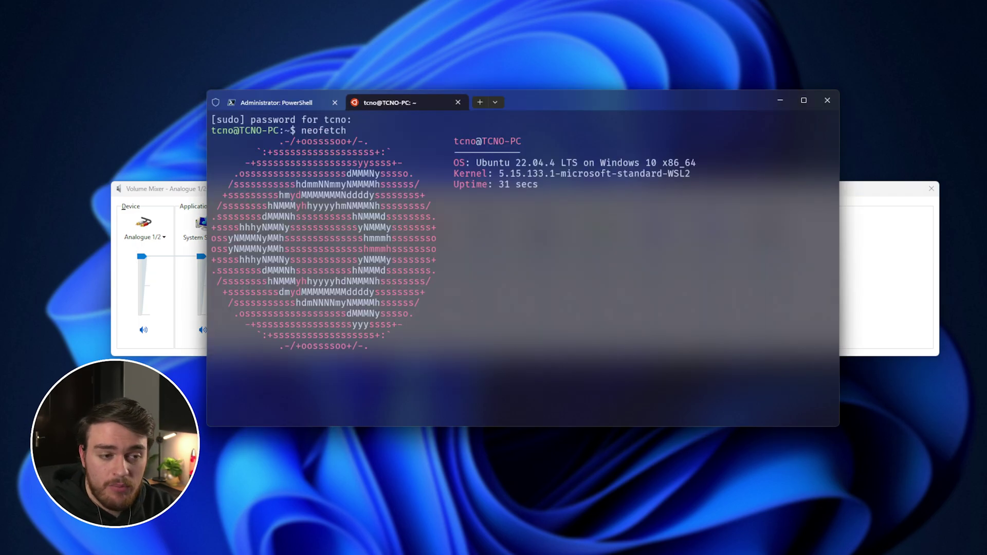
Bring the Volume Mixer forward, then close the terminal and all its tabs.
{"action": "left_click", "coordinate": [844, 282]}
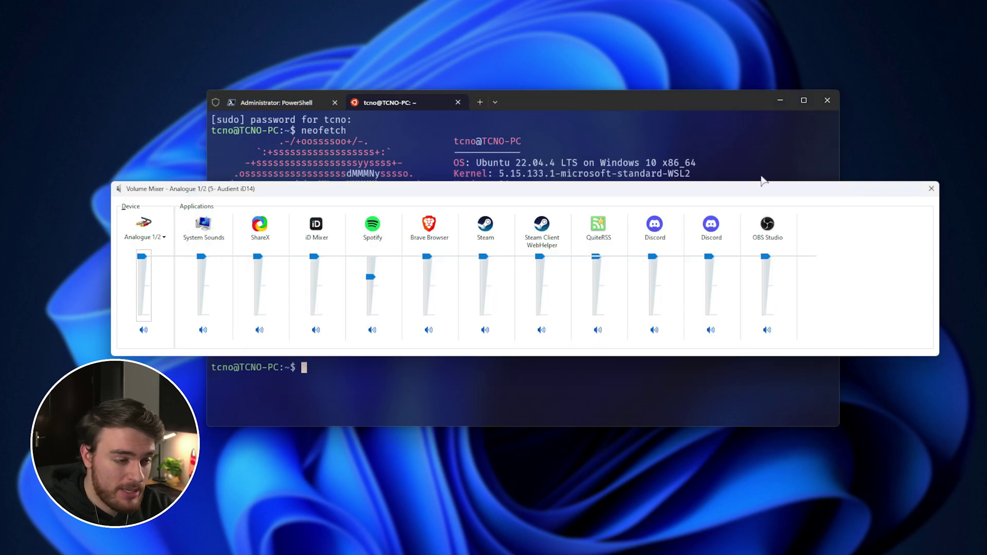
{"action": "left_click", "coordinate": [827, 101]}
{"action": "key", "text": "Return"}
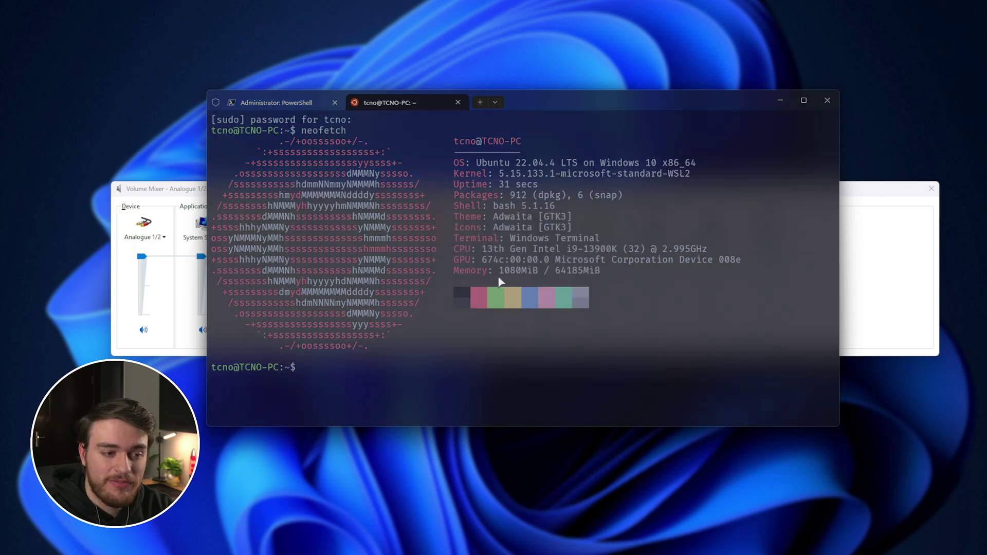